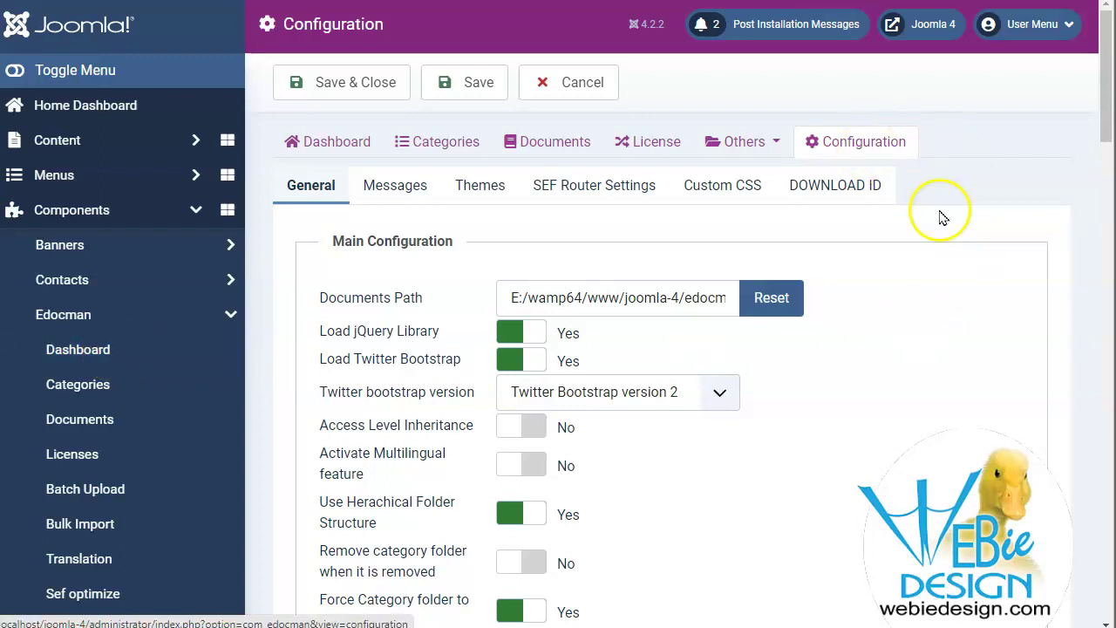
# - Review Edocman's general and upload configuration settings, including the Documents Path description, and its notification message settings
pyautogui.moveTo(375, 311)
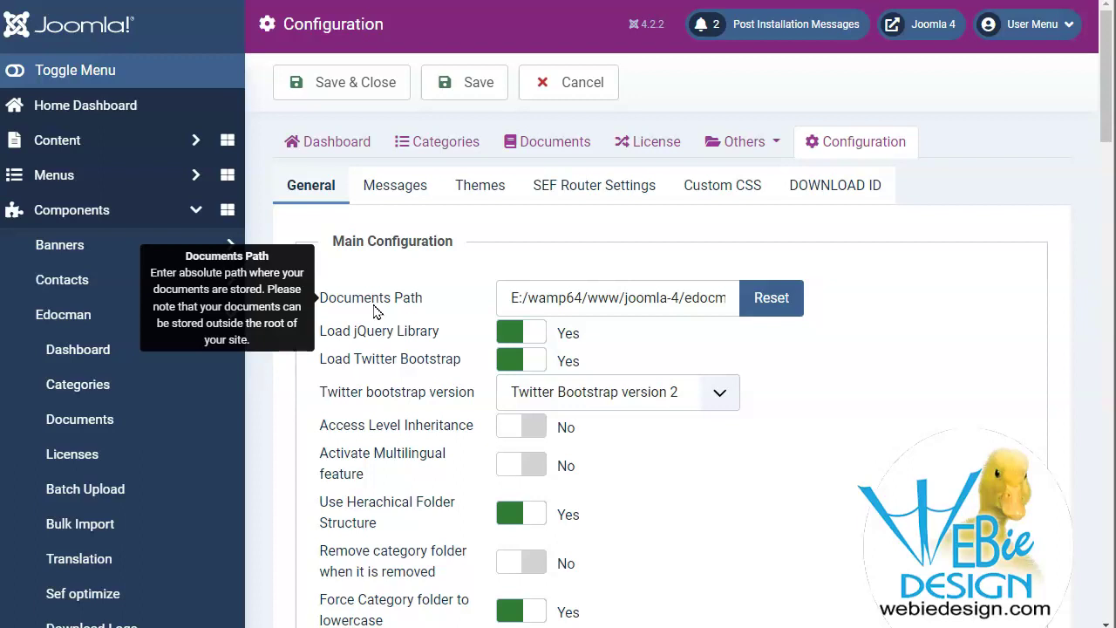
pyautogui.click(597, 252)
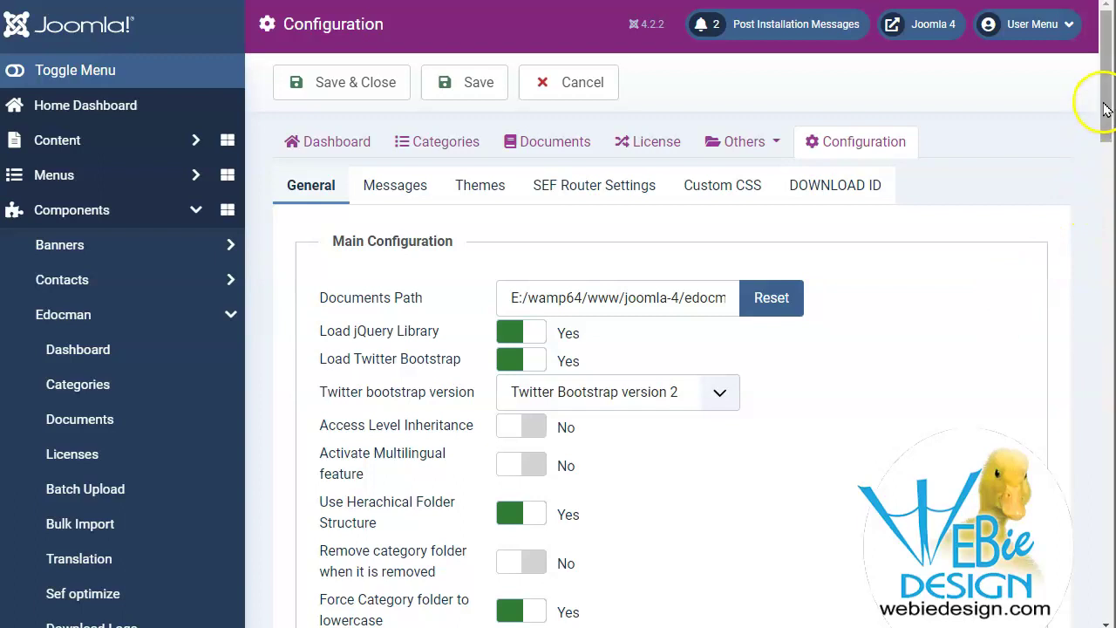
pyautogui.moveTo(1104, 105); pyautogui.dragTo(1107, 182)
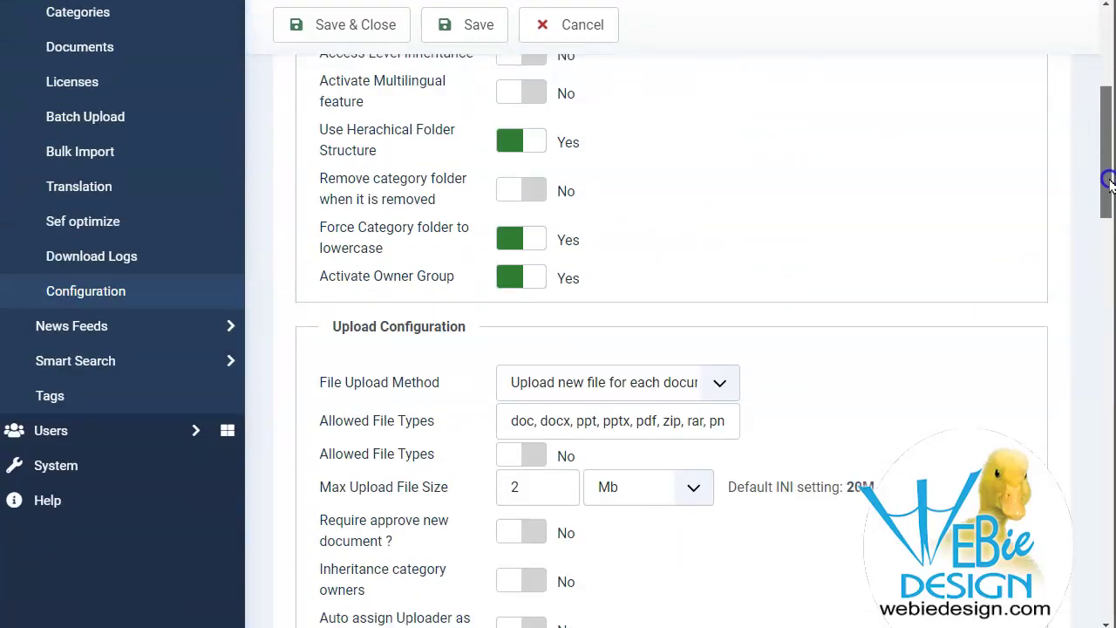
pyautogui.moveTo(1107, 182); pyautogui.dragTo(1104, 94)
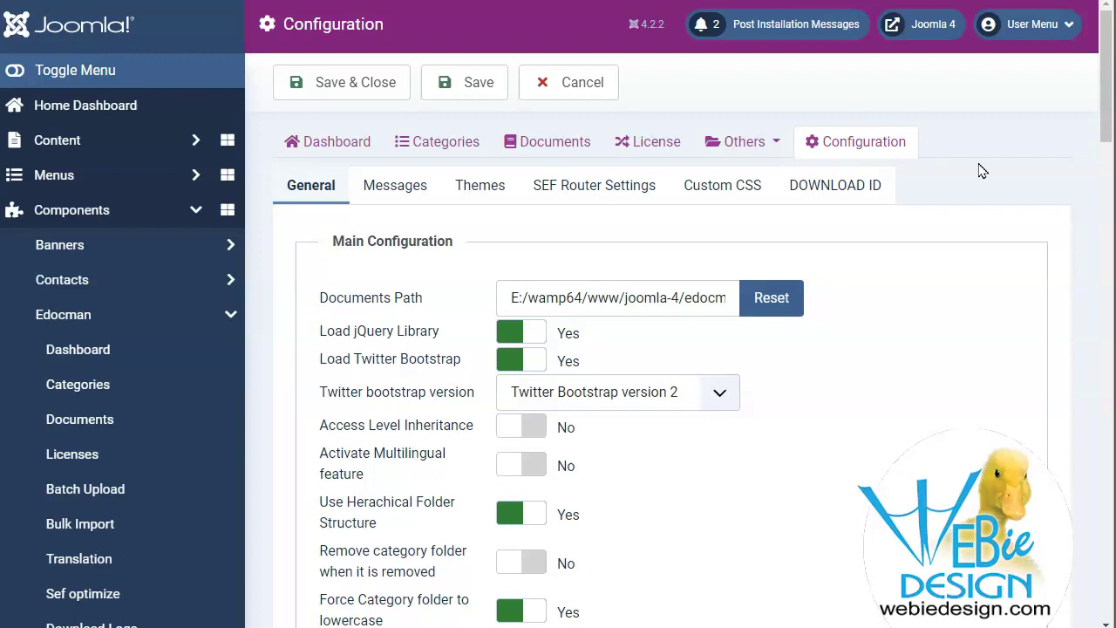
pyautogui.click(380, 177)
pyautogui.click(387, 185)
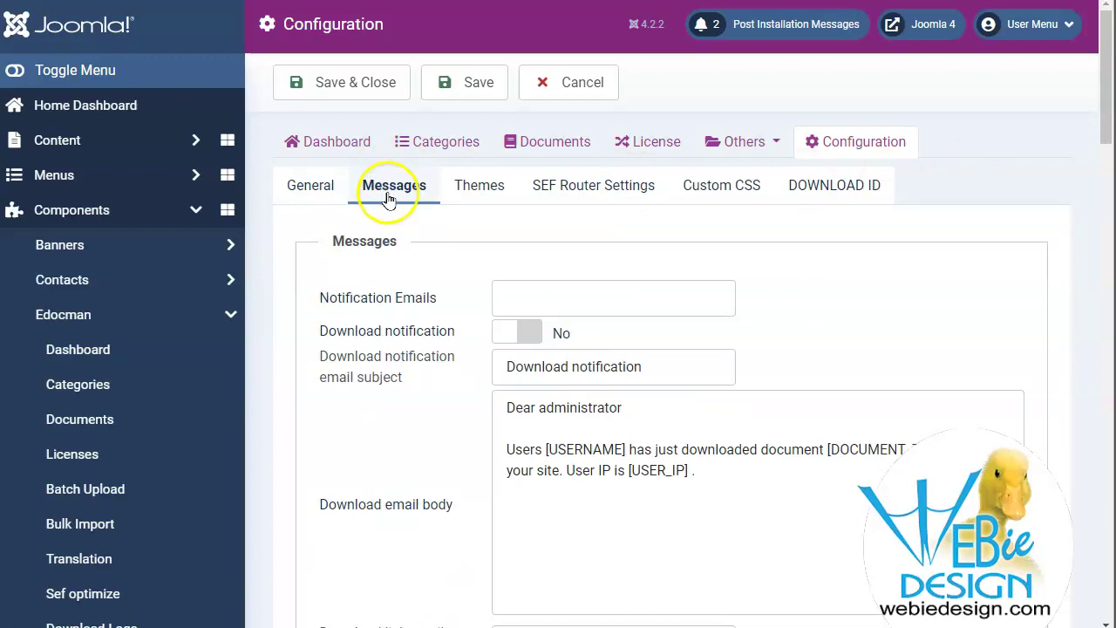
pyautogui.click(466, 232)
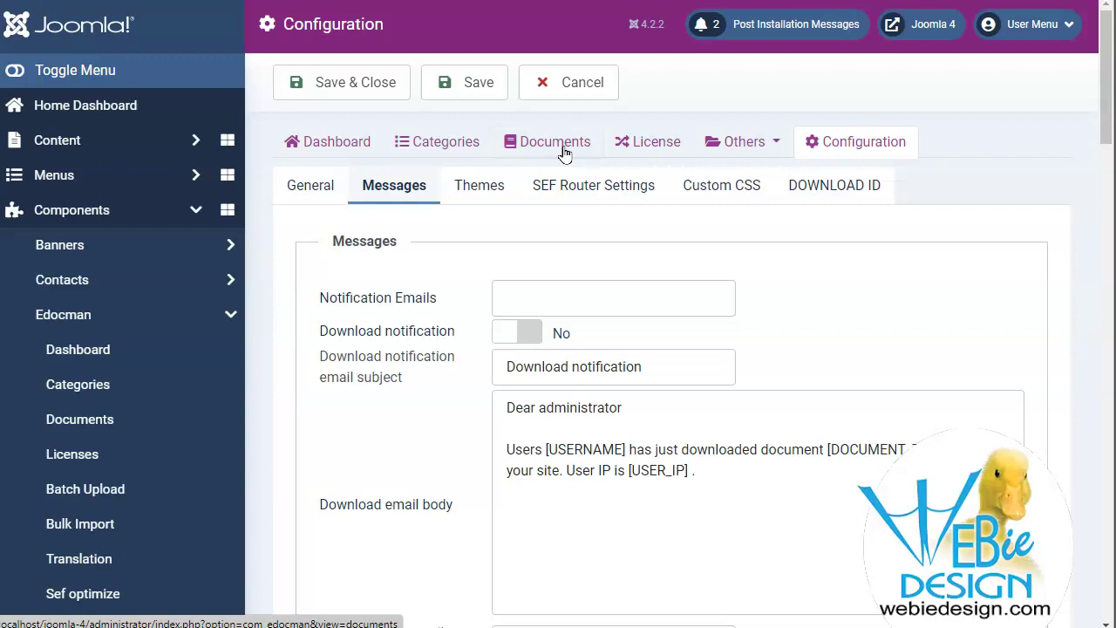
# - Start a new Edocman category and title it category1
pyautogui.click(564, 151)
pyautogui.click(428, 150)
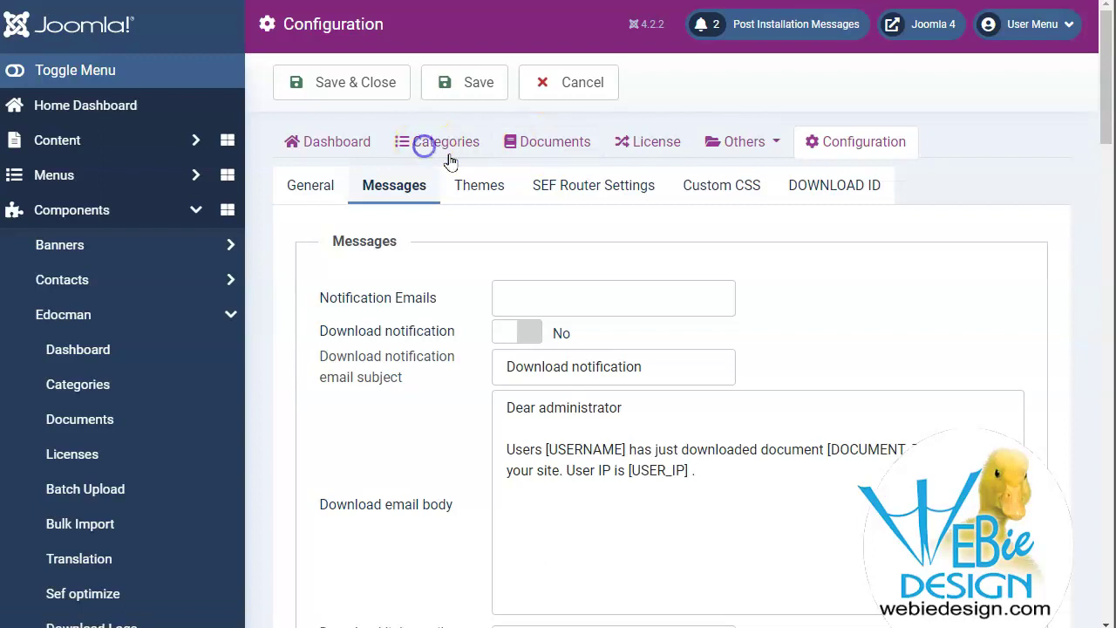
pyautogui.click(611, 202)
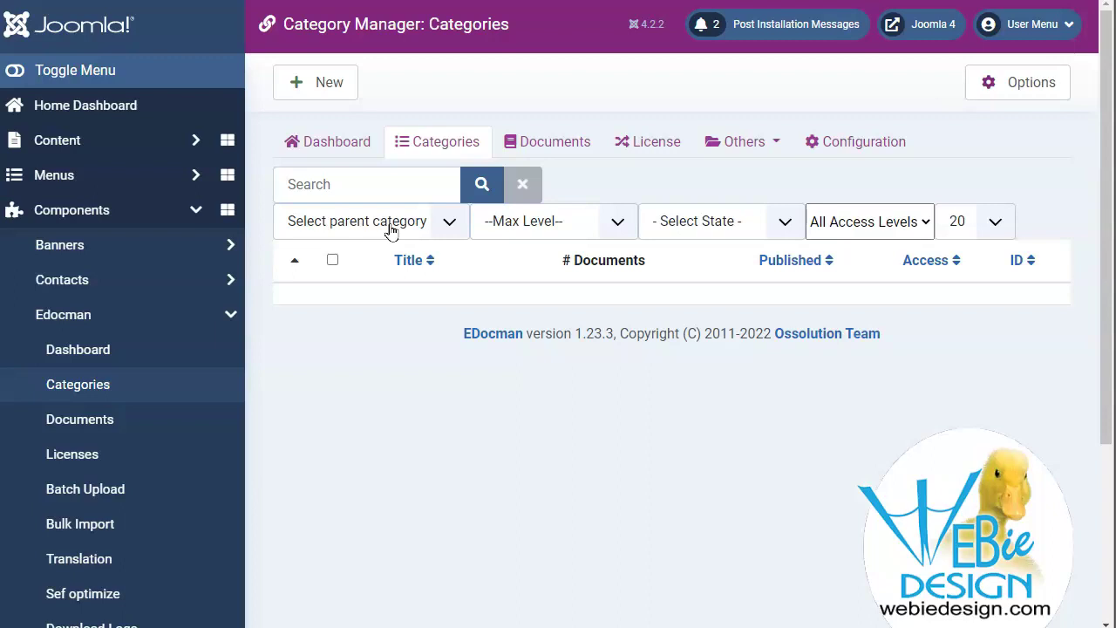
pyautogui.click(292, 80)
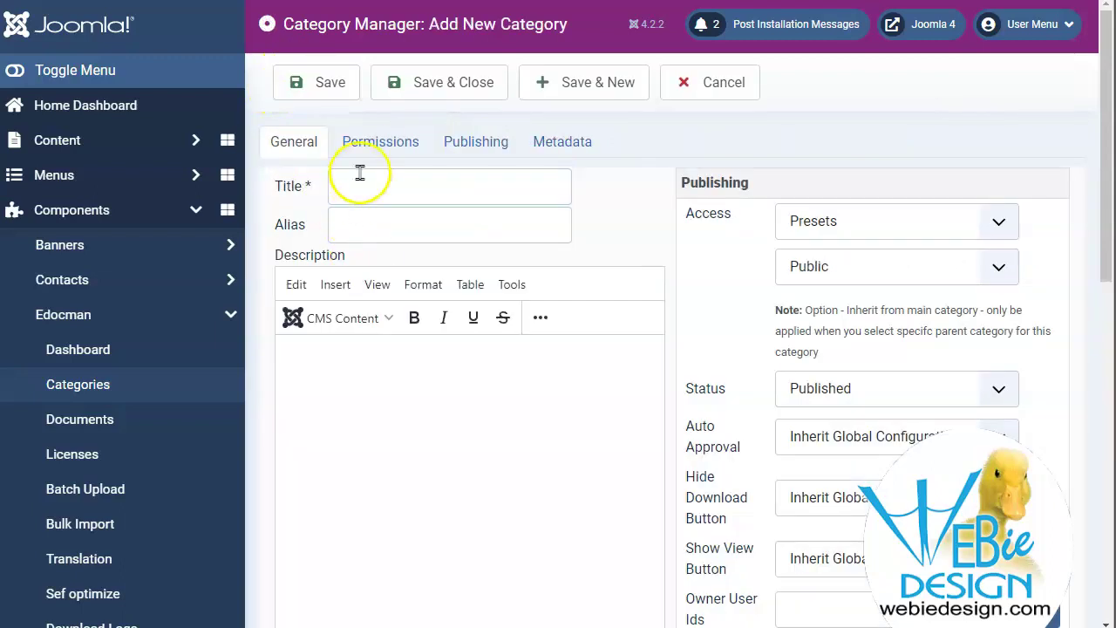
pyautogui.click(358, 181)
pyautogui.write('ca')
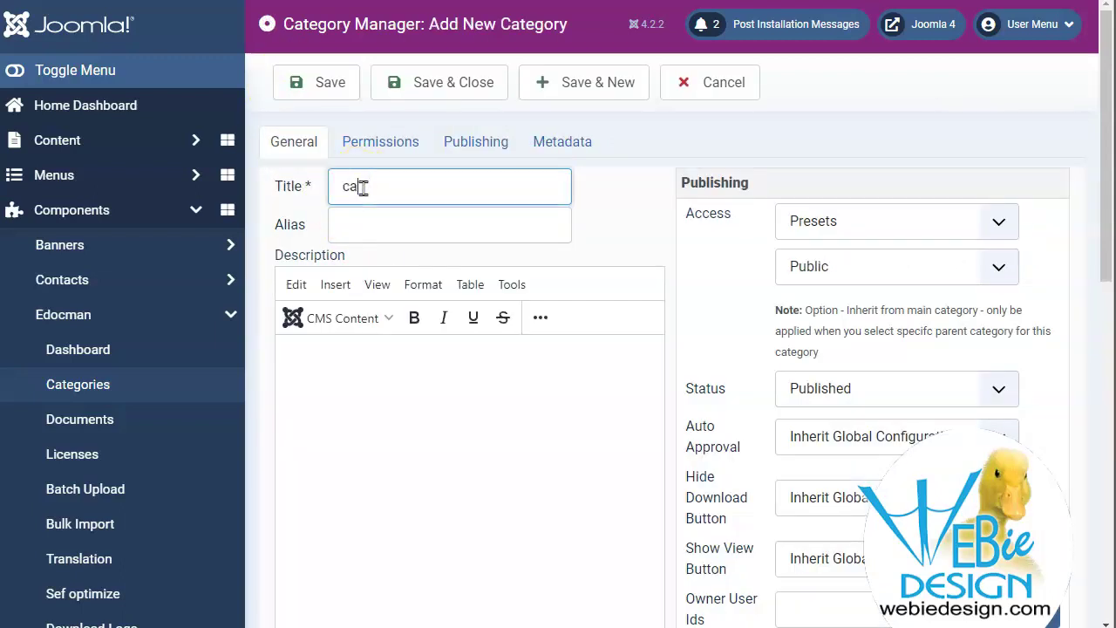
pyautogui.write('tegory')
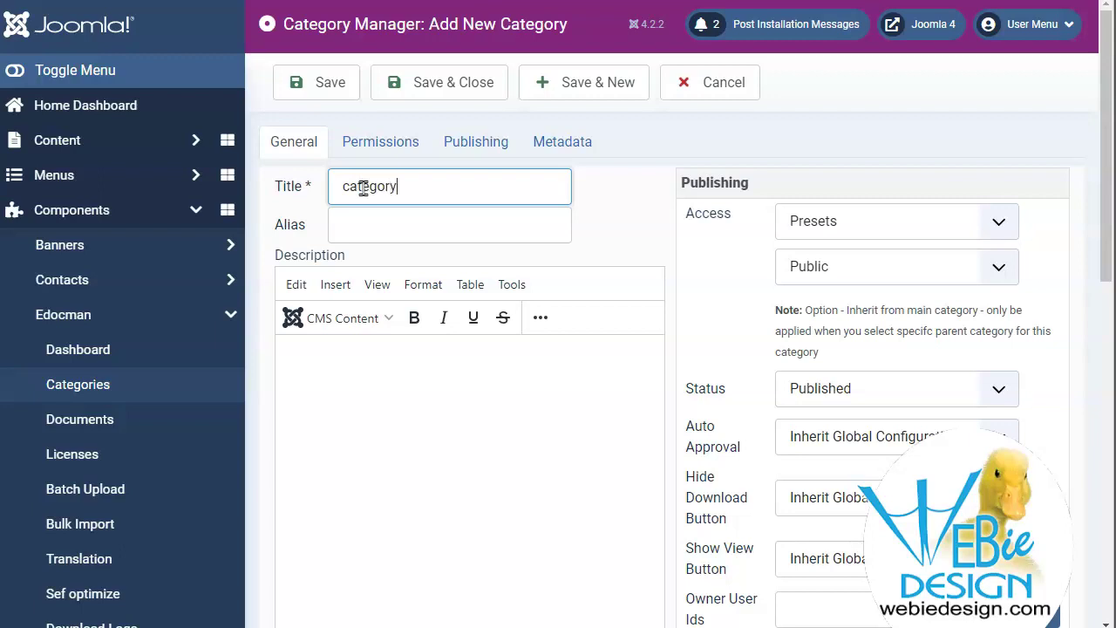
pyautogui.write('1')
# - Check the available access levels for category1, keep Public access, and save the category
pyautogui.click(846, 274)
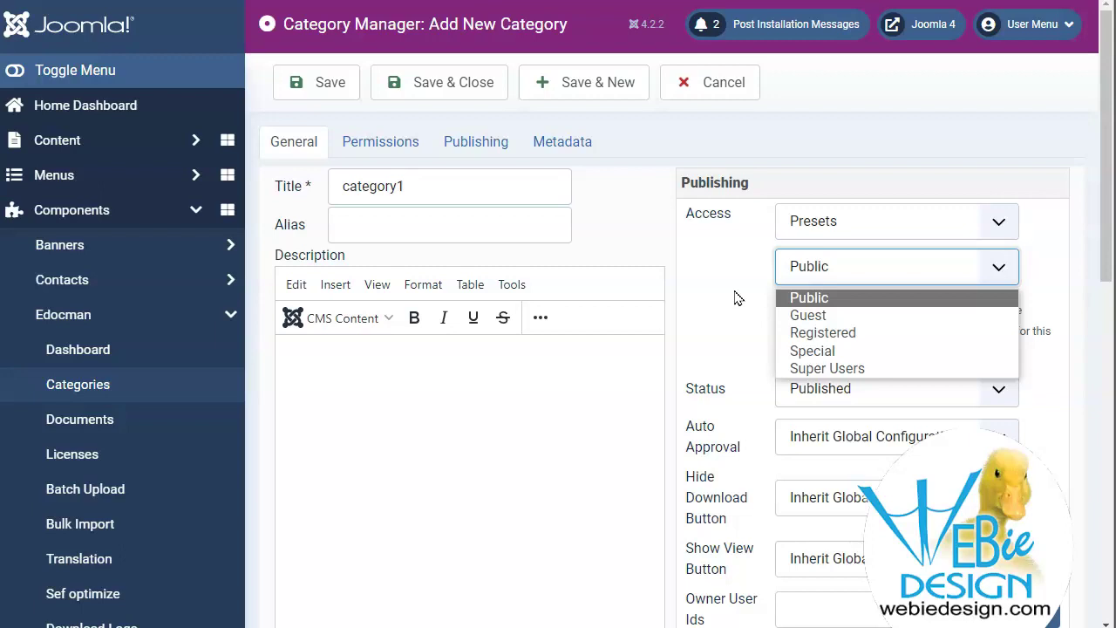
pyautogui.click(734, 298)
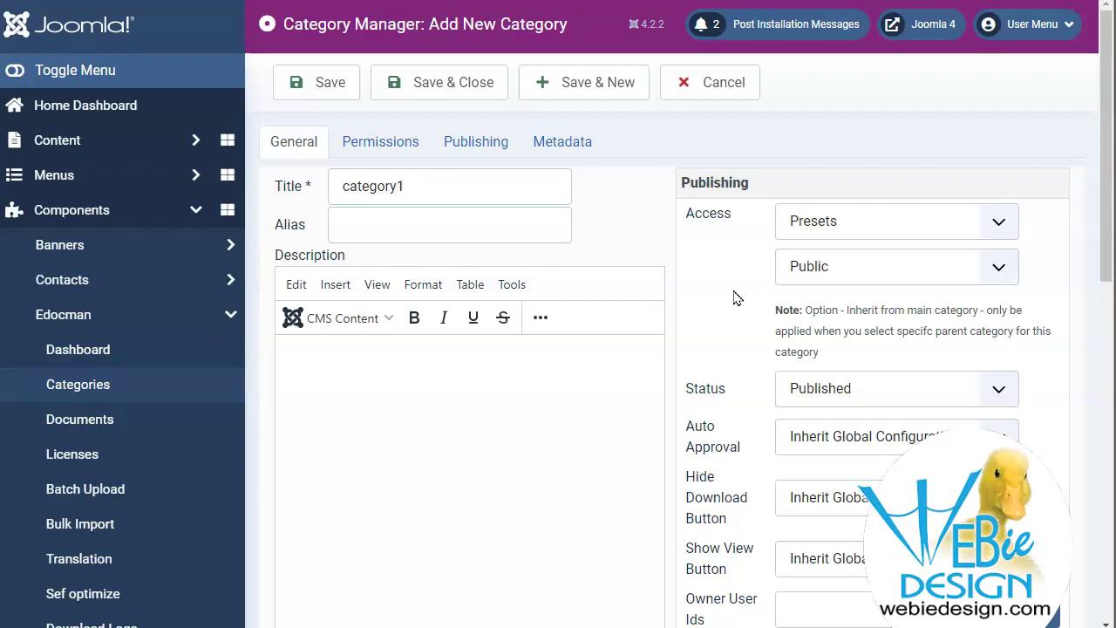
pyautogui.click(309, 83)
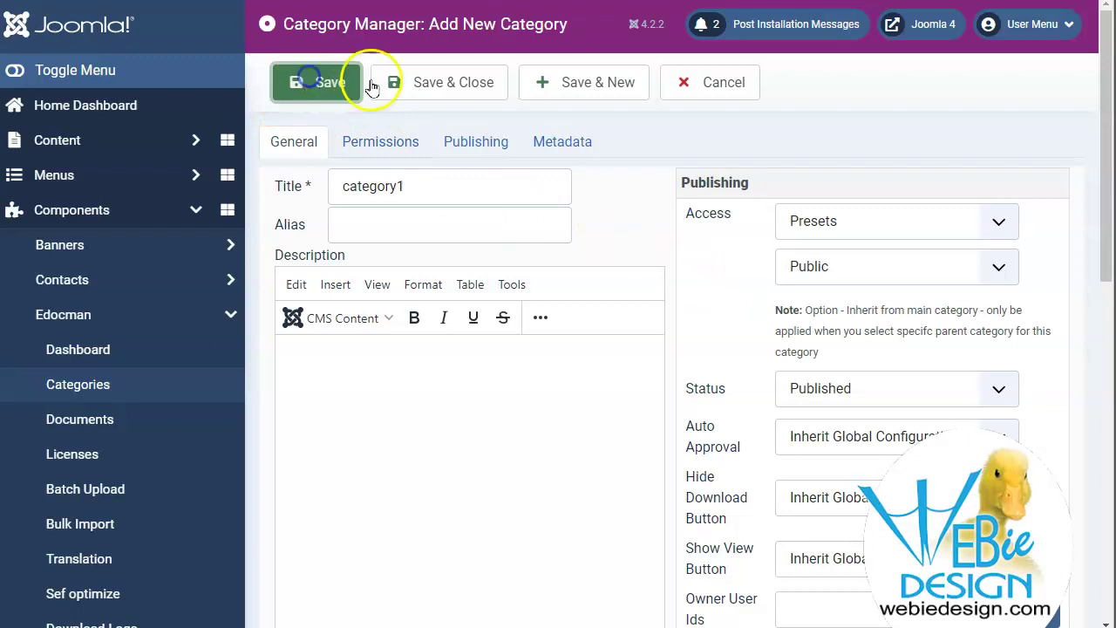
pyautogui.scroll(-2, 660, 332)
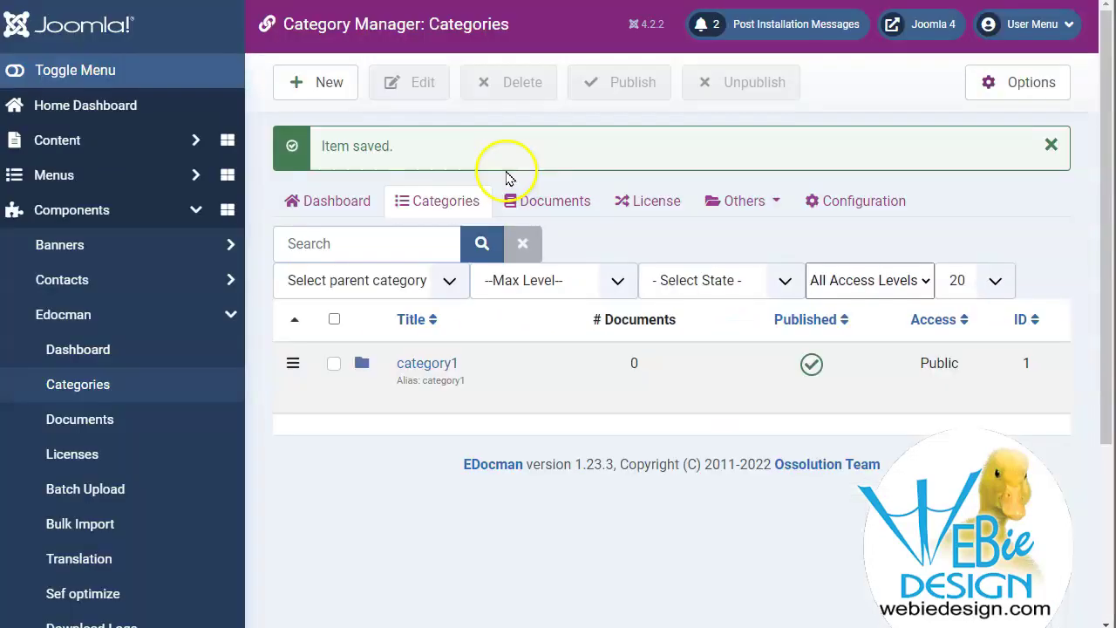
# - Start a new Edocman document and title it test
pyautogui.click(561, 203)
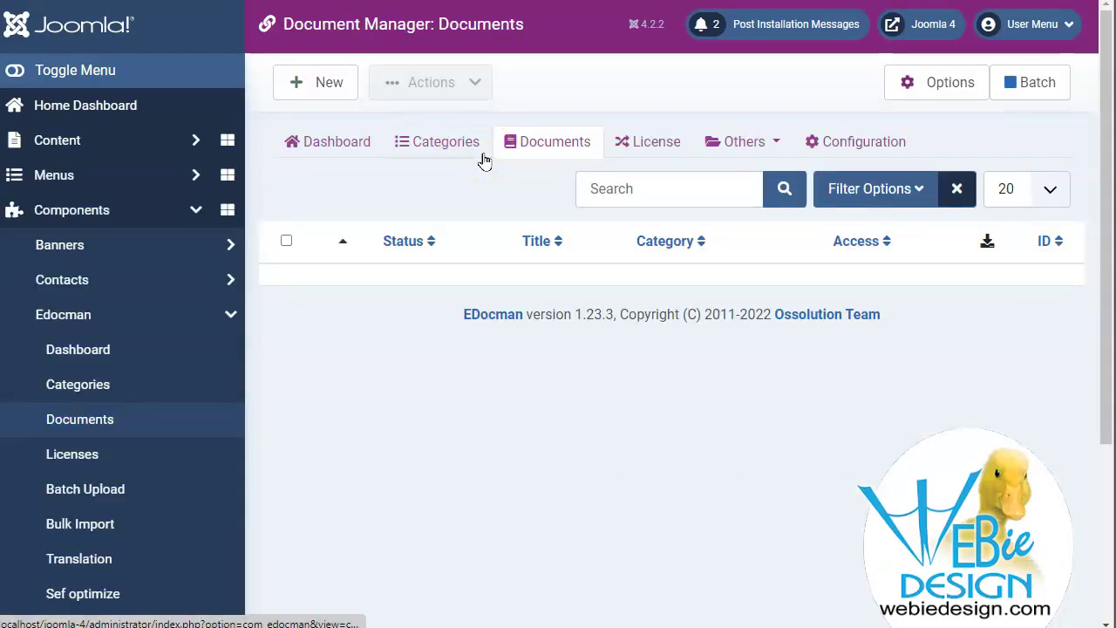
pyautogui.click(305, 83)
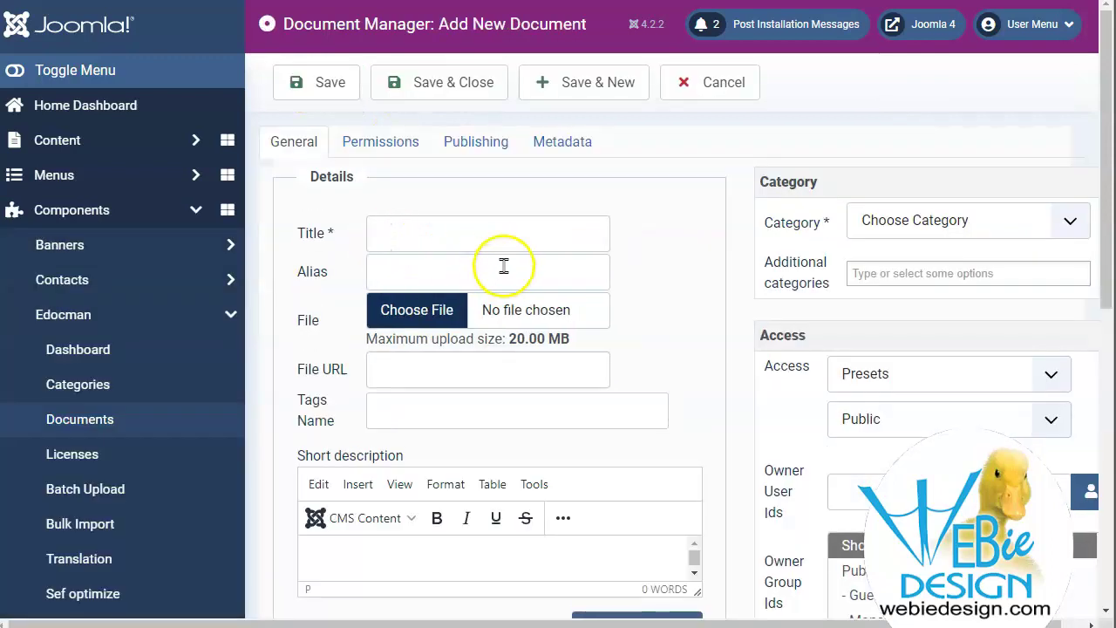
pyautogui.click(444, 238)
pyautogui.write('test')
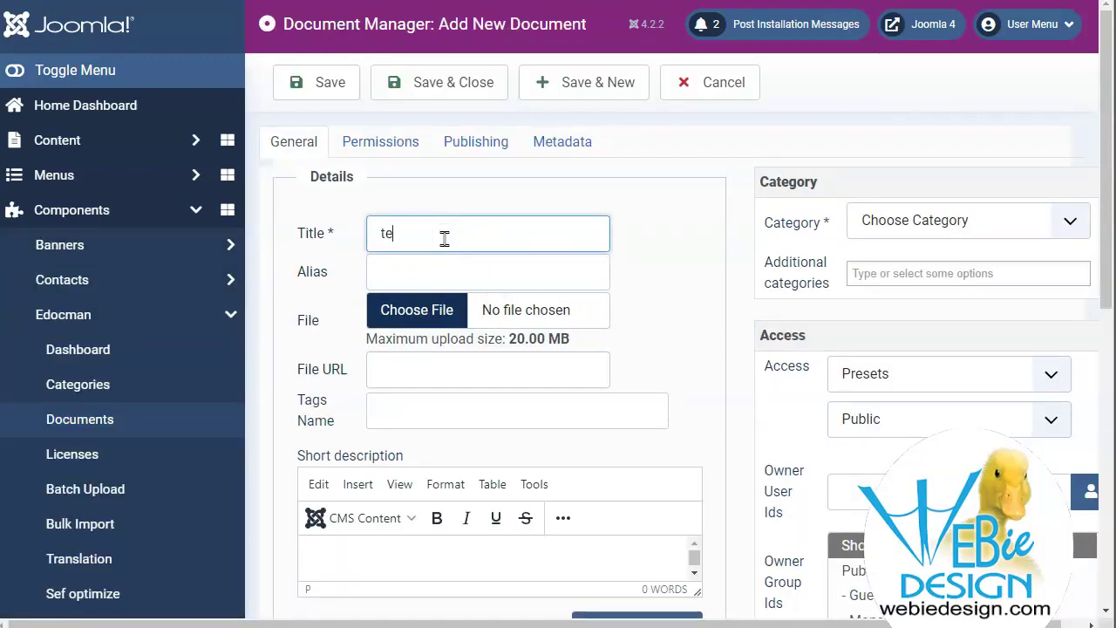
pyautogui.click(707, 277)
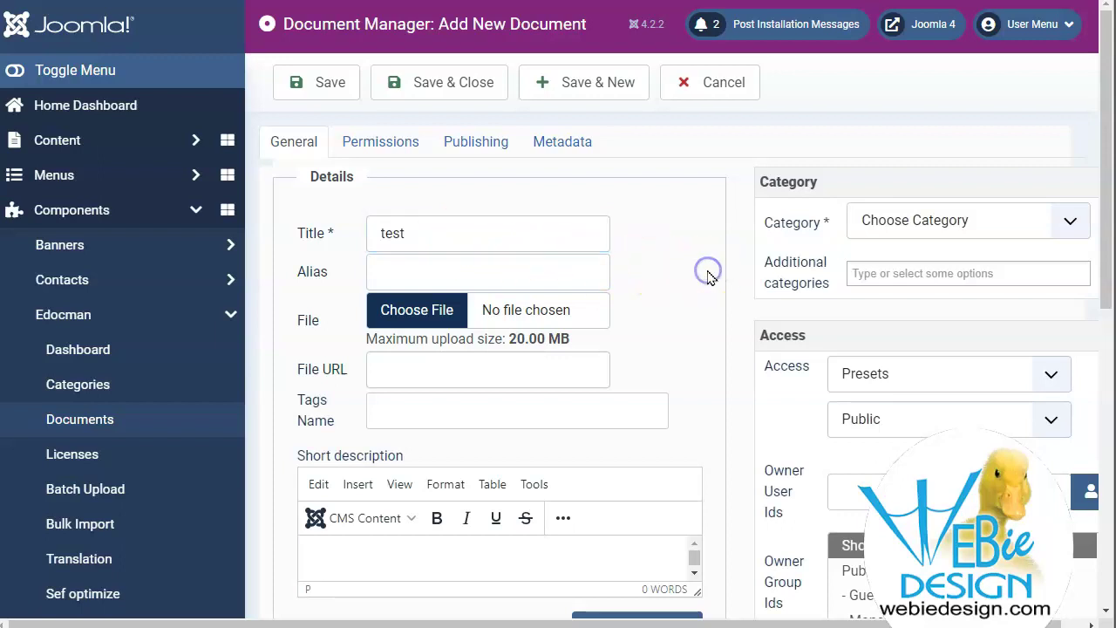
# - Attach my-pdf.pdf from the MARY-FILES (E:) drive as the document's file
pyautogui.click(413, 317)
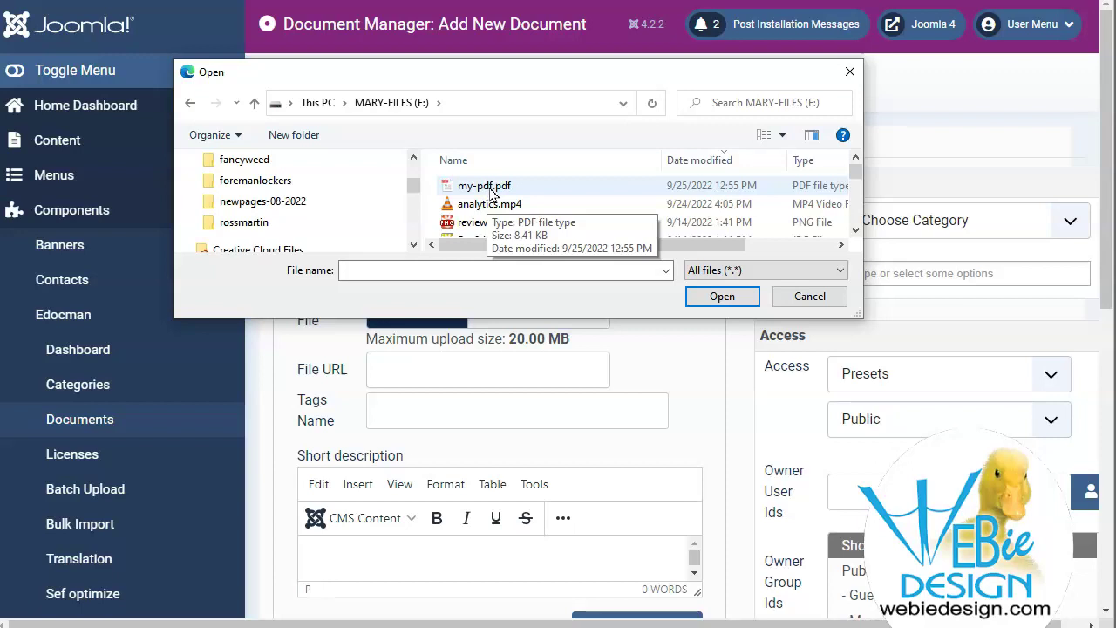
pyautogui.click(488, 186)
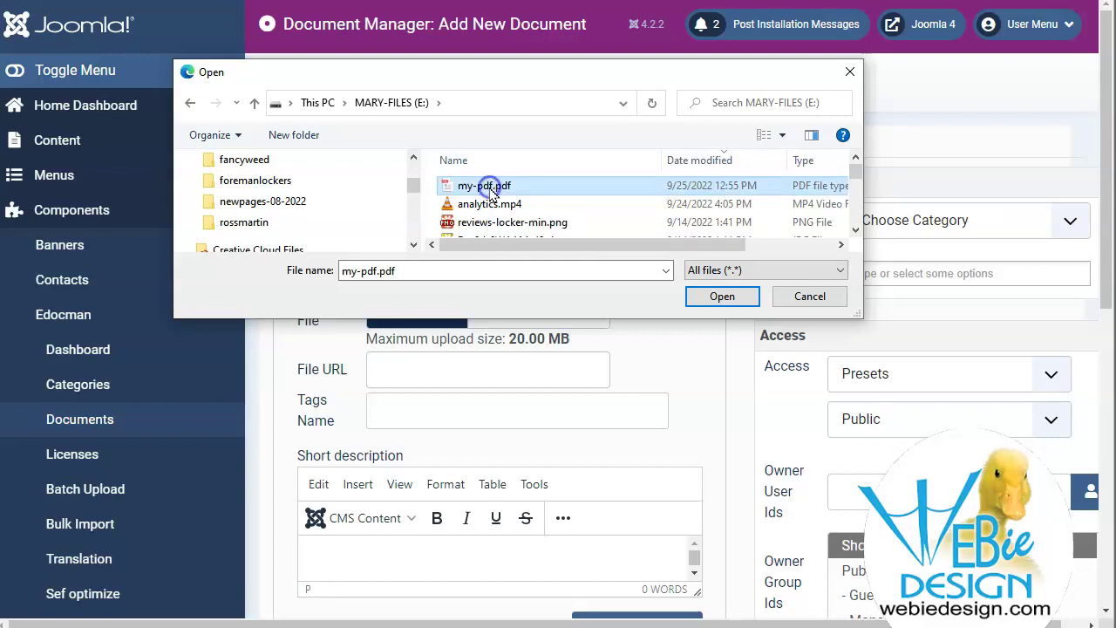
pyautogui.click(734, 298)
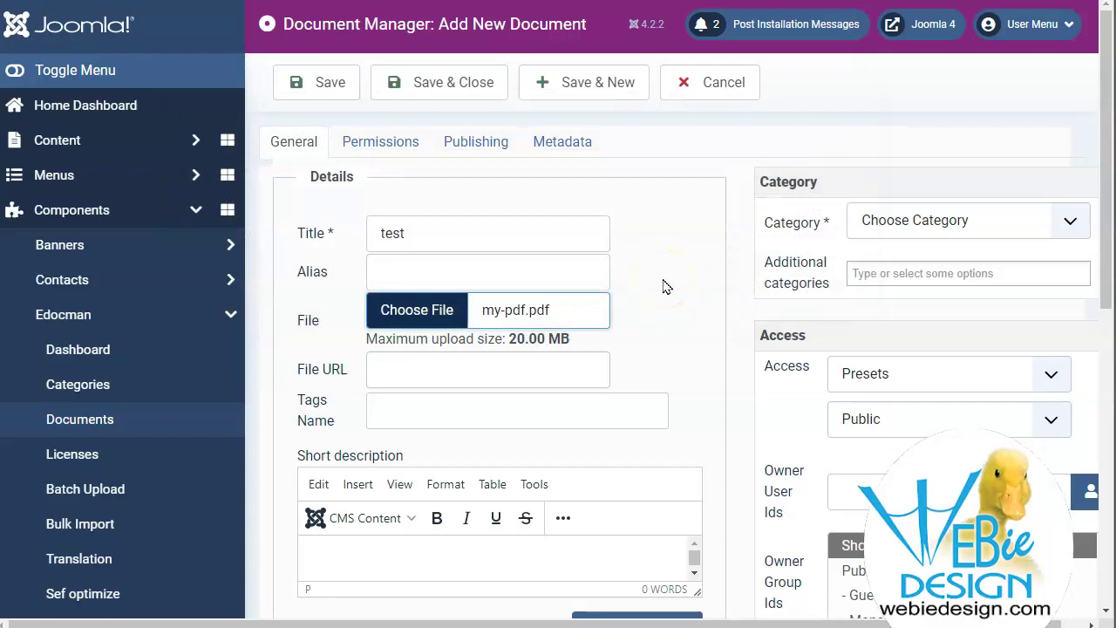
# - Assign the test document to category1 and save it
pyautogui.click(917, 218)
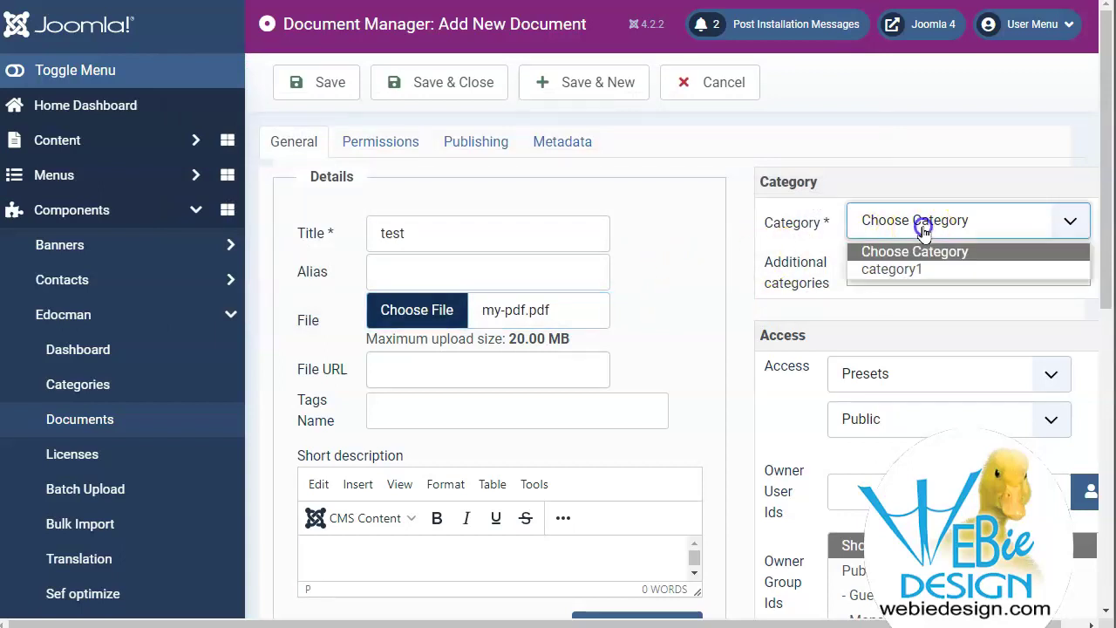
pyautogui.click(907, 267)
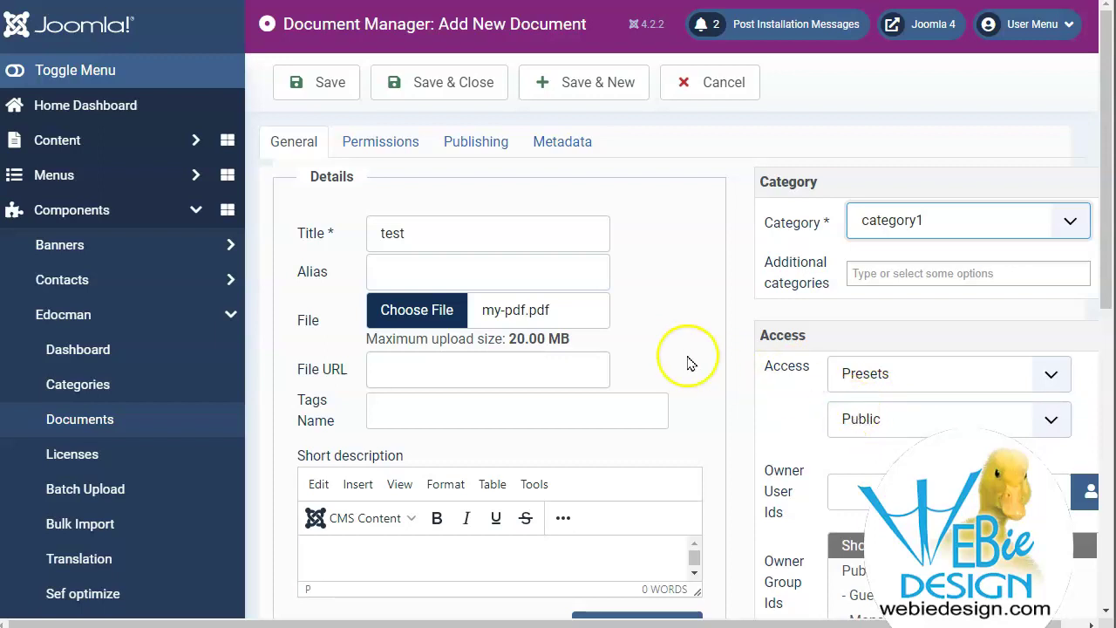
pyautogui.click(325, 87)
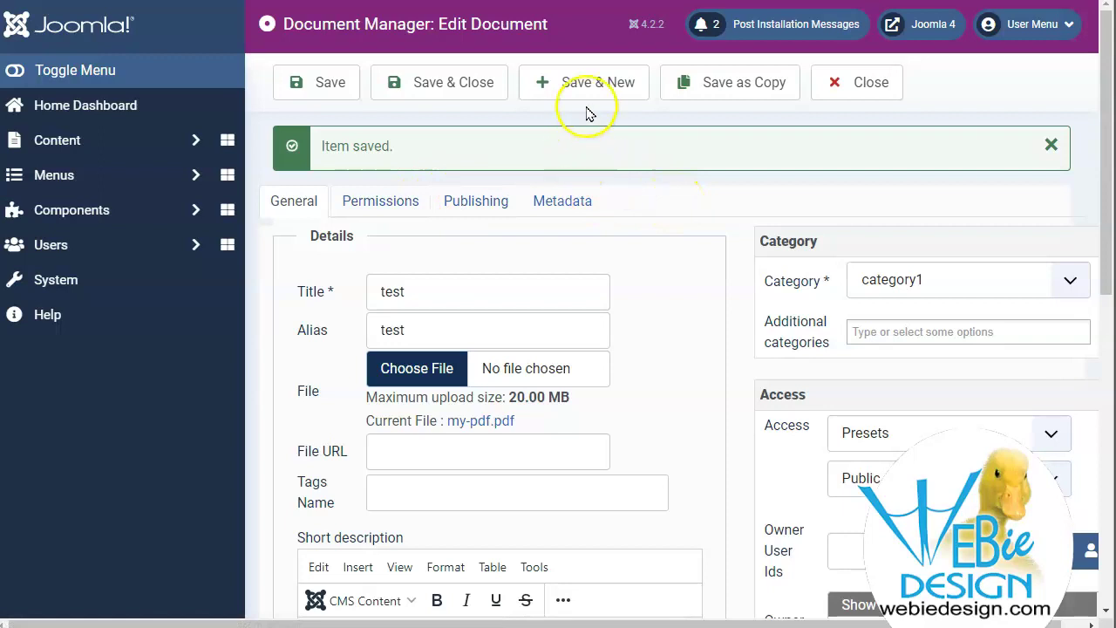
# - View the site's front-end home page and return to the document in the administrator
pyautogui.click(917, 29)
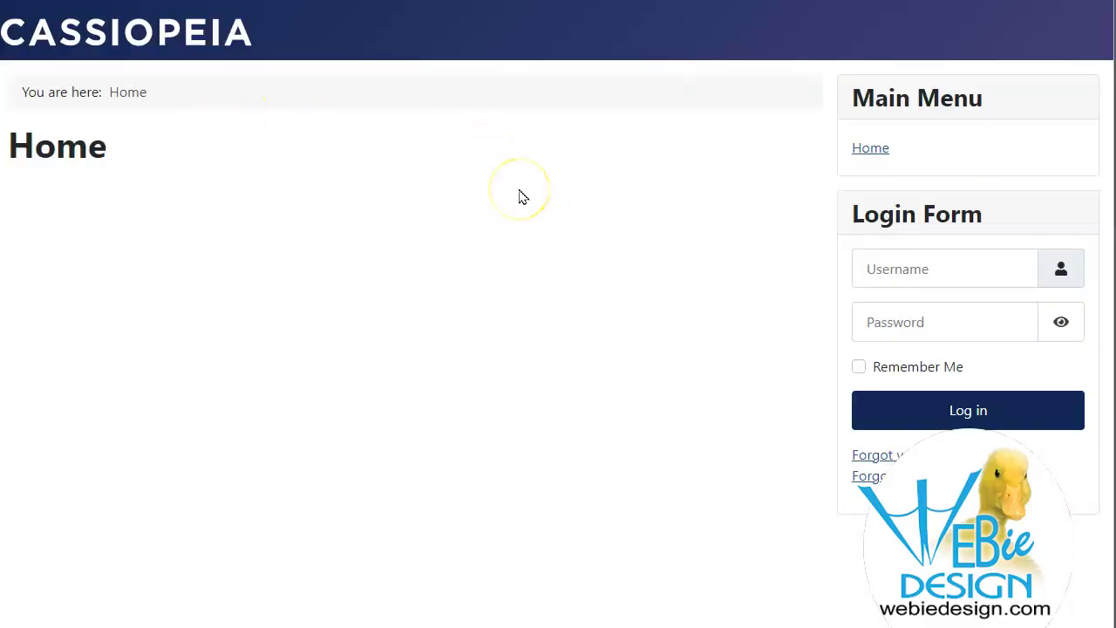
pyautogui.hotkey('ctrl', 'w')
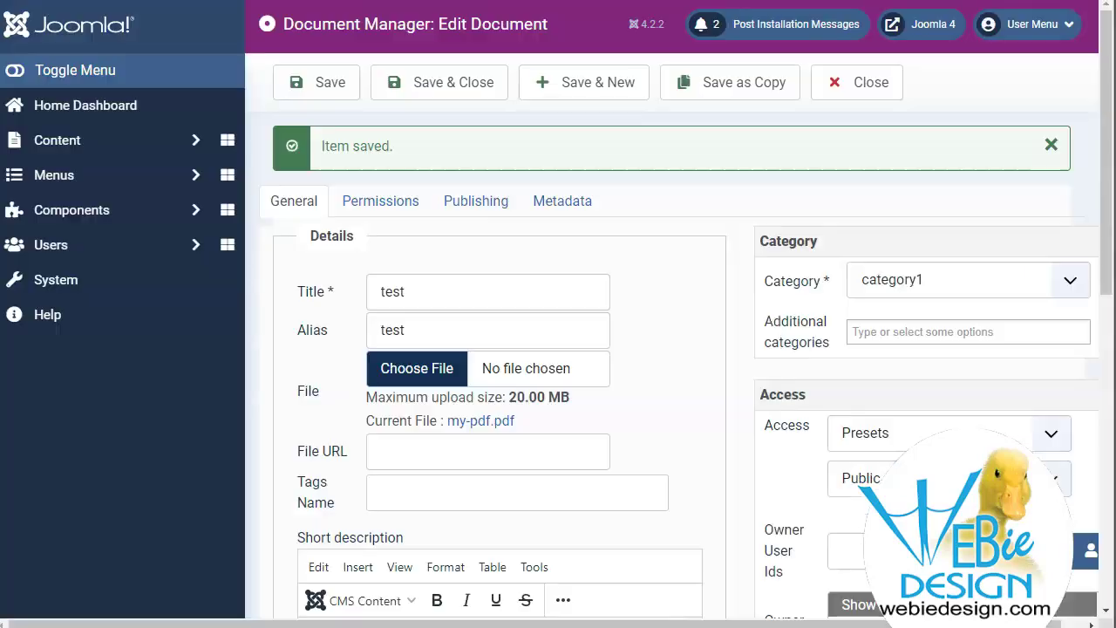
# - Start a new Main Menu item and bring up the choice of menu item types
pyautogui.click(65, 175)
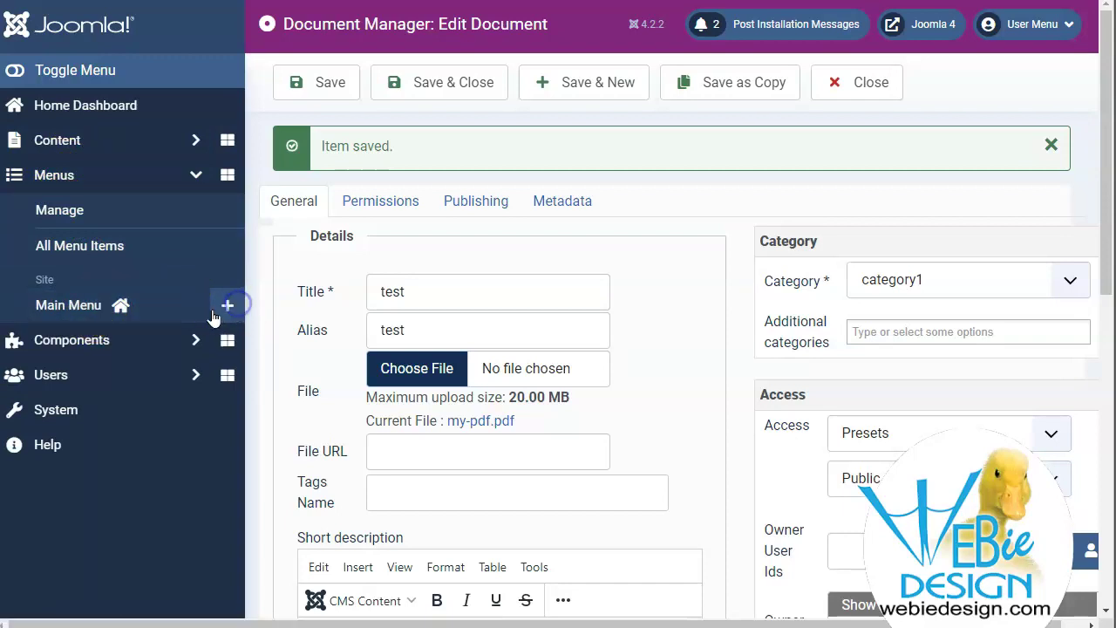
pyautogui.click(227, 305)
pyautogui.click(740, 324)
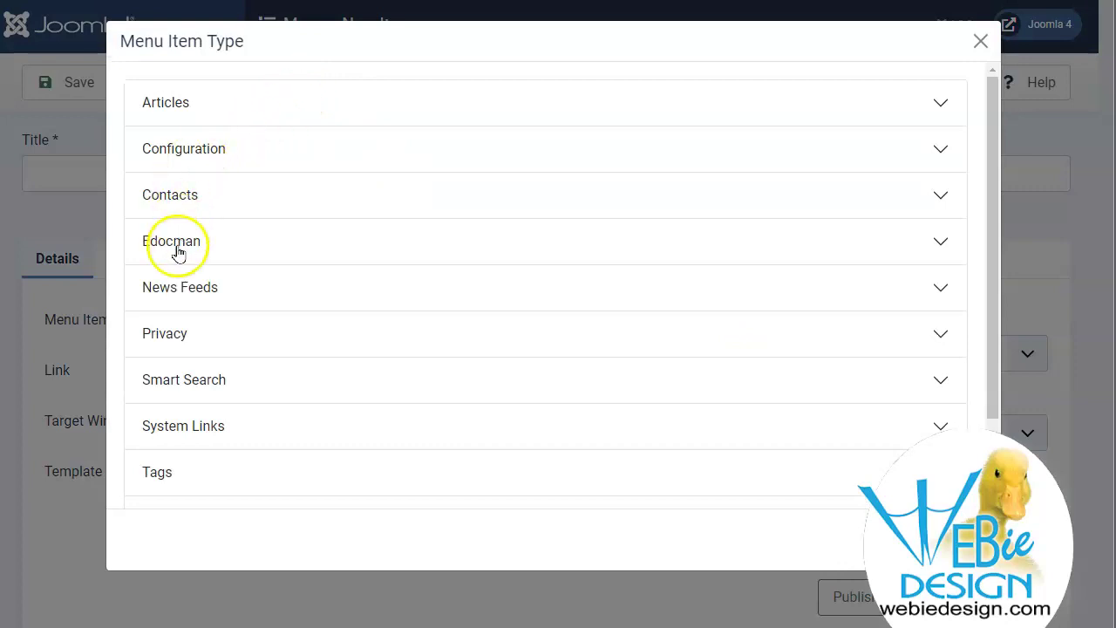
# - Review the Edocman menu item types and set the new menu item's type to Tree List
pyautogui.click(176, 247)
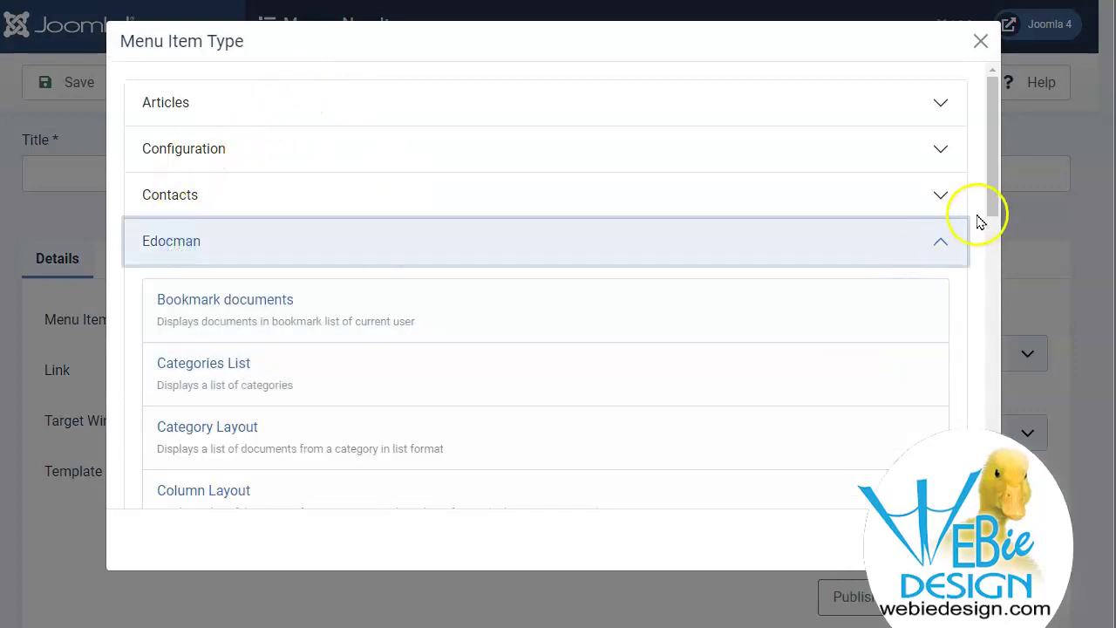
pyautogui.moveTo(988, 191); pyautogui.dragTo(992, 261)
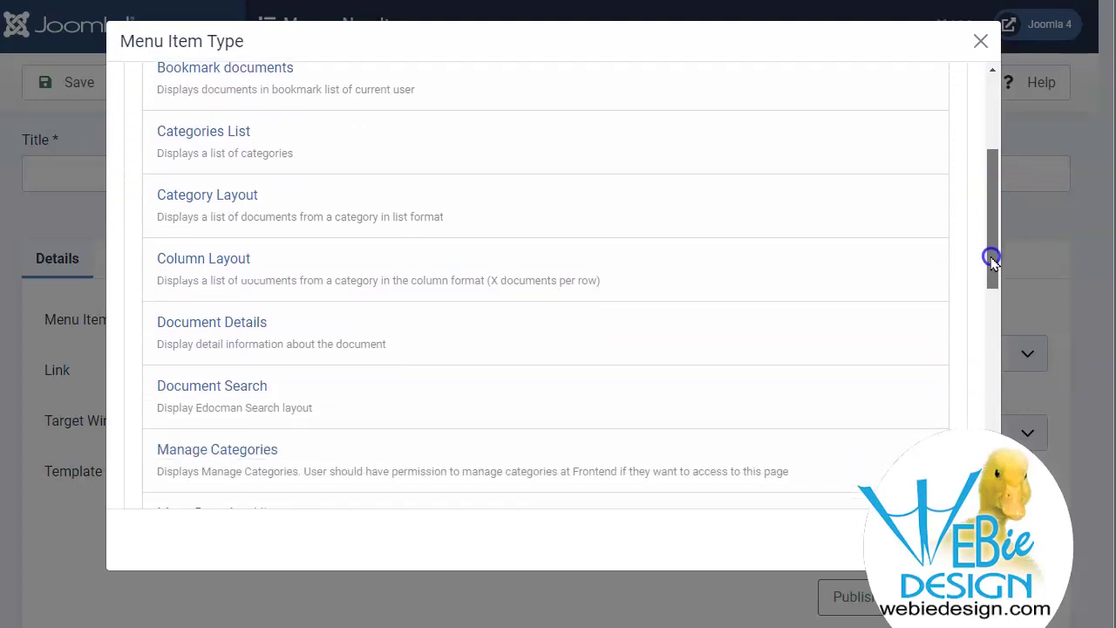
pyautogui.moveTo(992, 259); pyautogui.dragTo(995, 286)
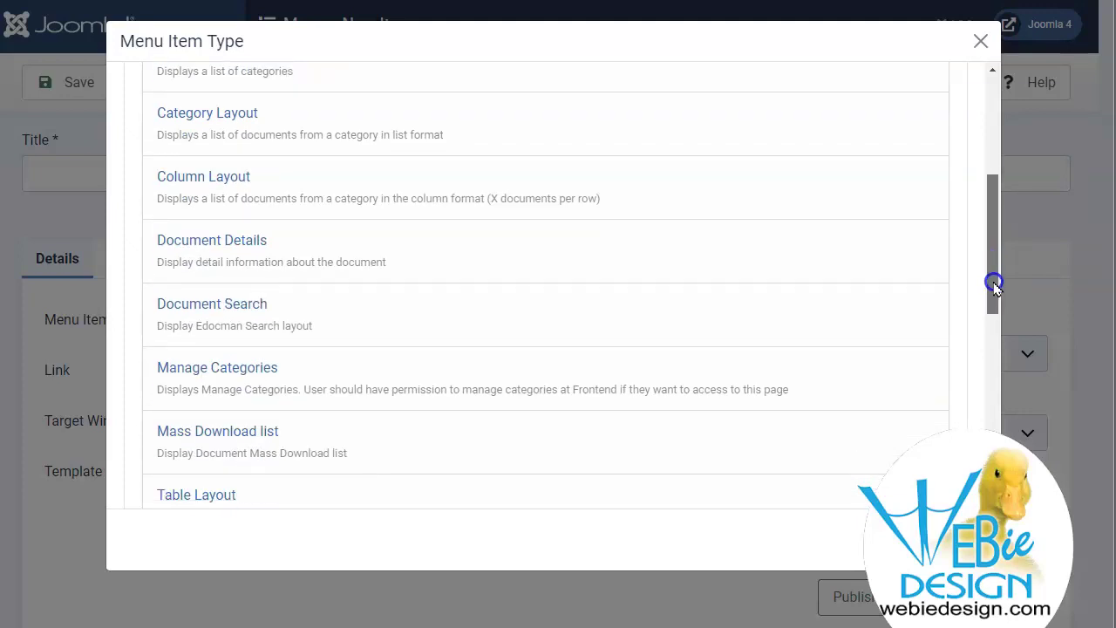
pyautogui.moveTo(994, 285); pyautogui.dragTo(993, 305)
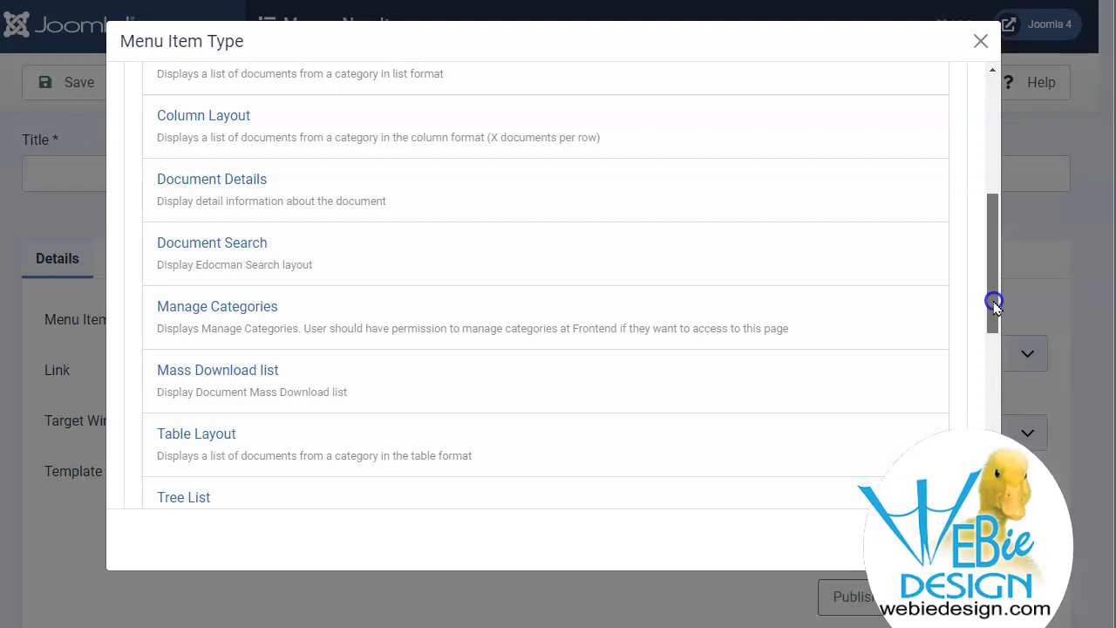
pyautogui.moveTo(994, 305); pyautogui.dragTo(994, 311)
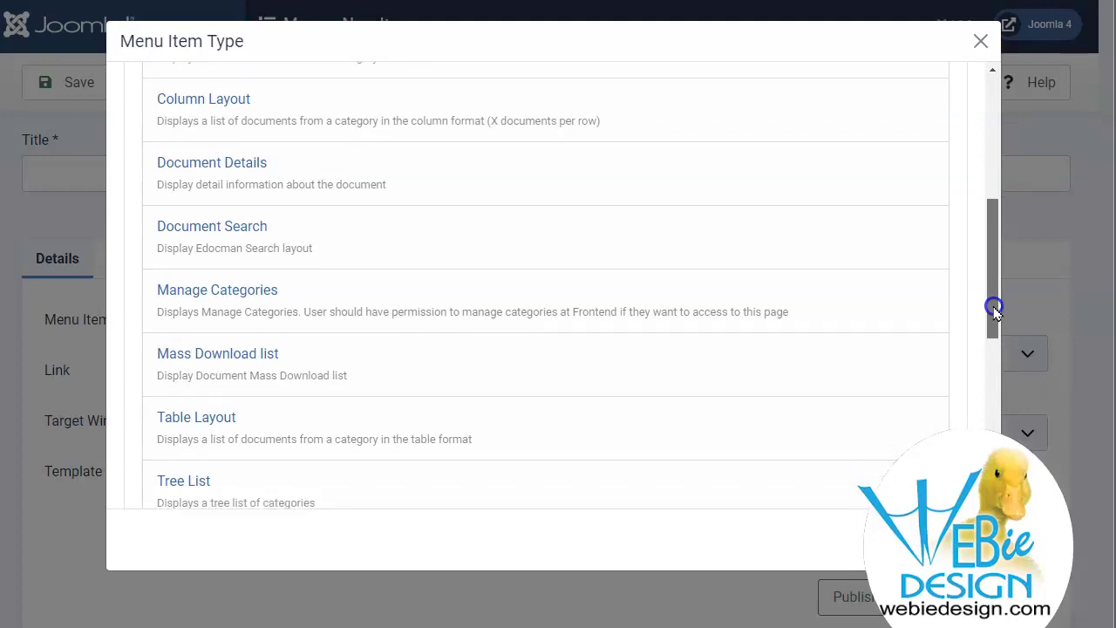
pyautogui.moveTo(994, 311); pyautogui.dragTo(996, 380)
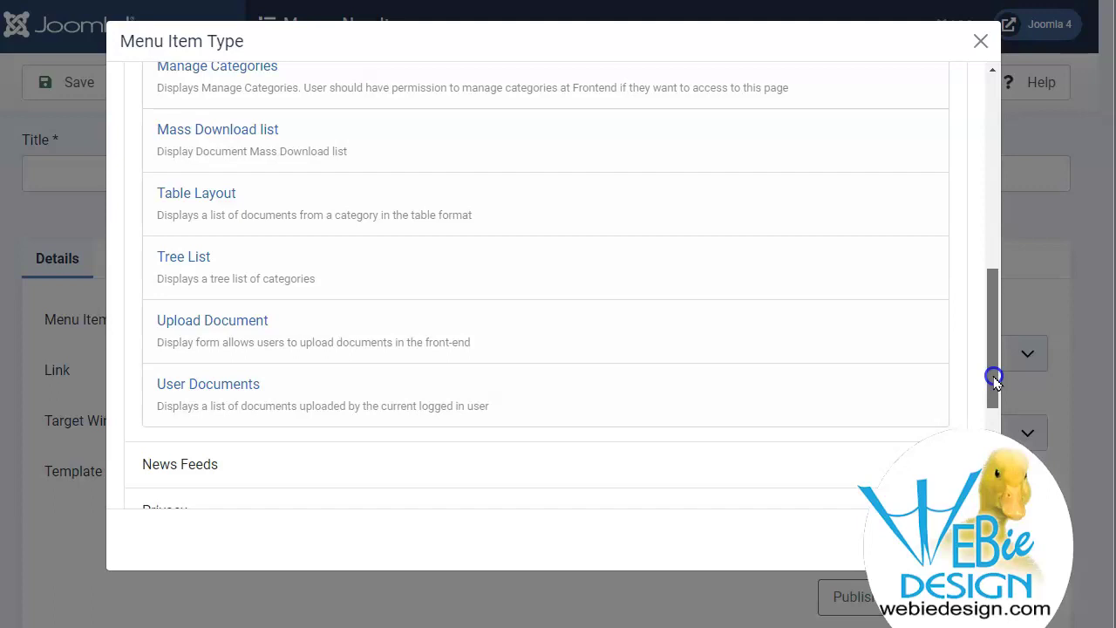
pyautogui.click(361, 289)
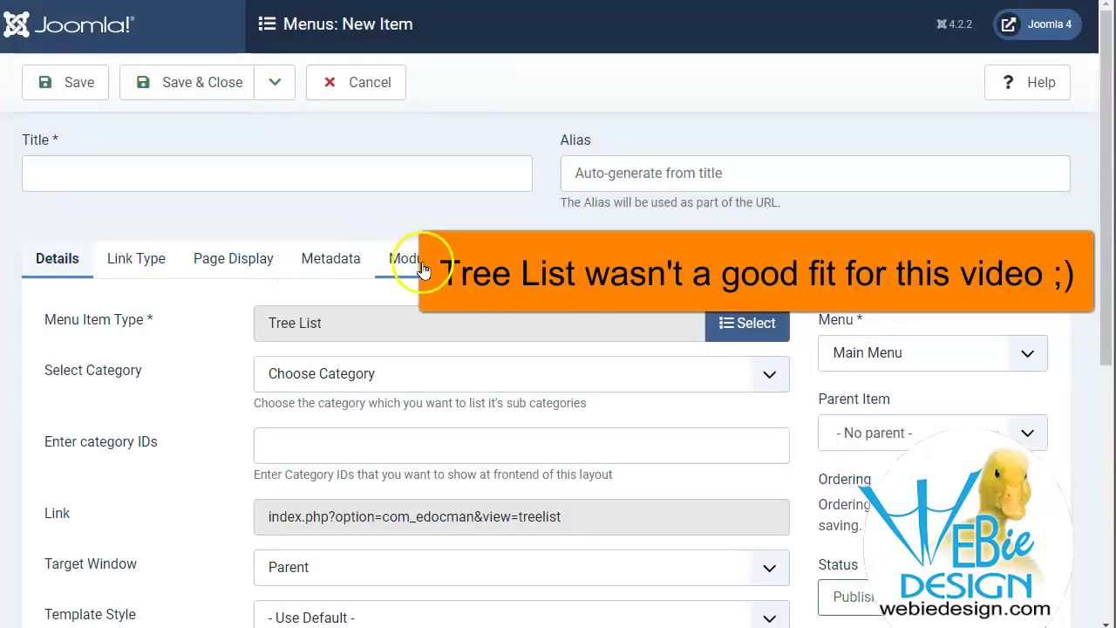
# - Change the menu item's type to Edocman's Category Layout
pyautogui.click(737, 326)
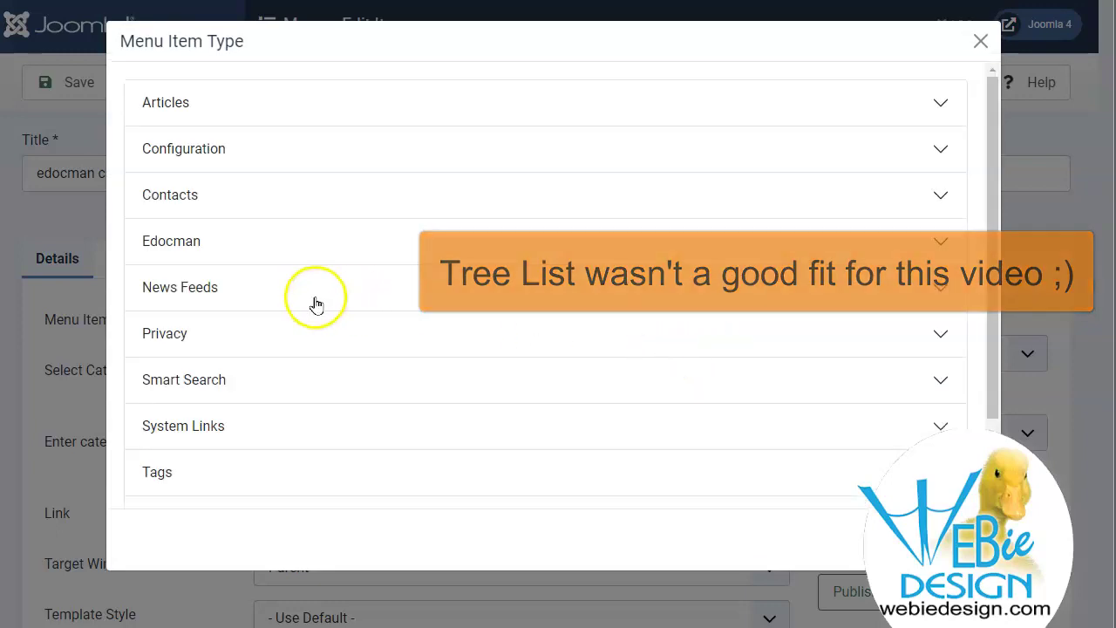
pyautogui.click(193, 251)
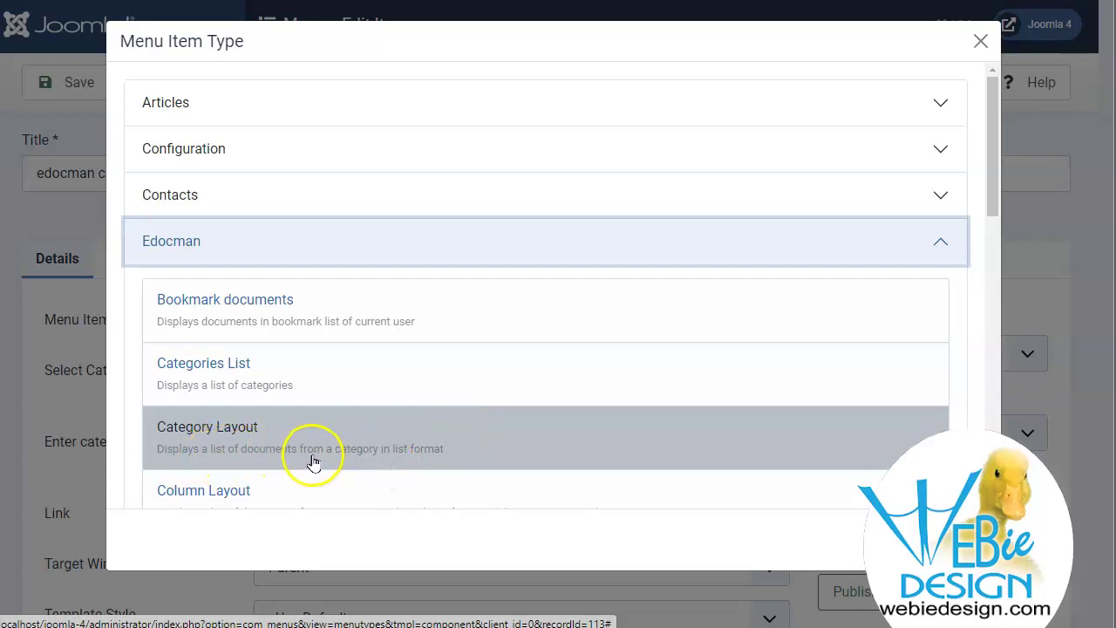
pyautogui.click(369, 445)
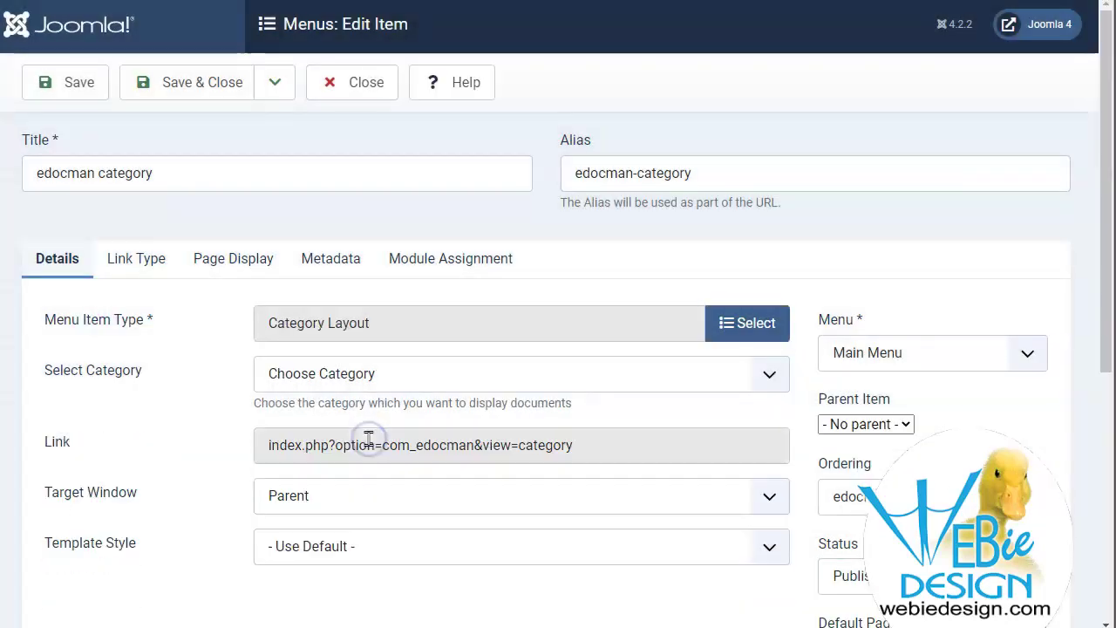
# - Choose category1 as the category whose documents the edocman category menu item displays, and save and close the item
pyautogui.click(312, 373)
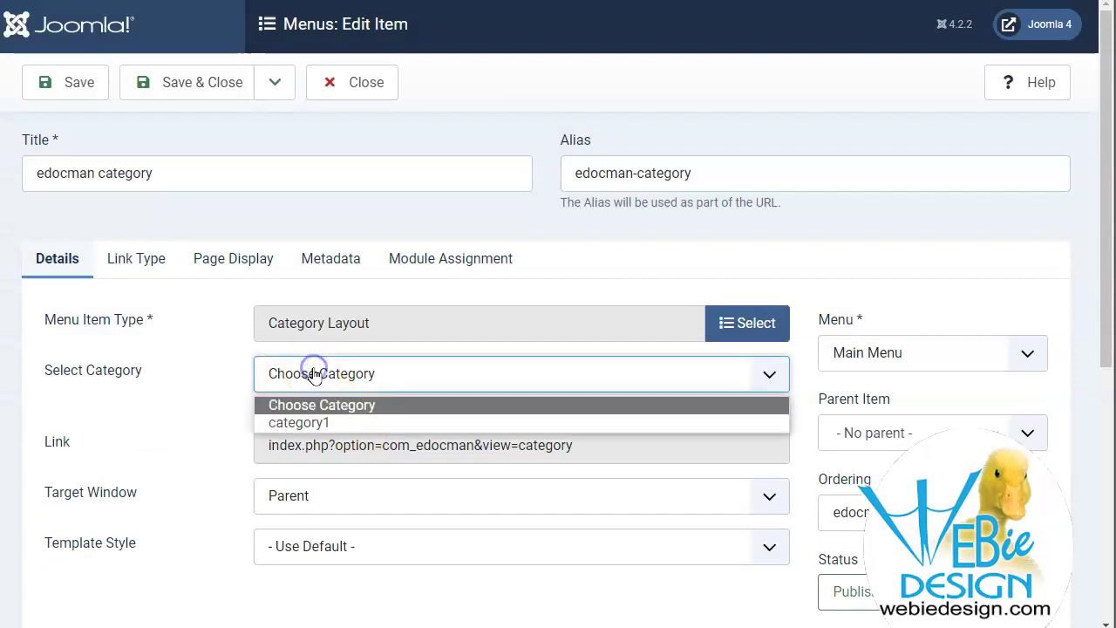
pyautogui.click(318, 422)
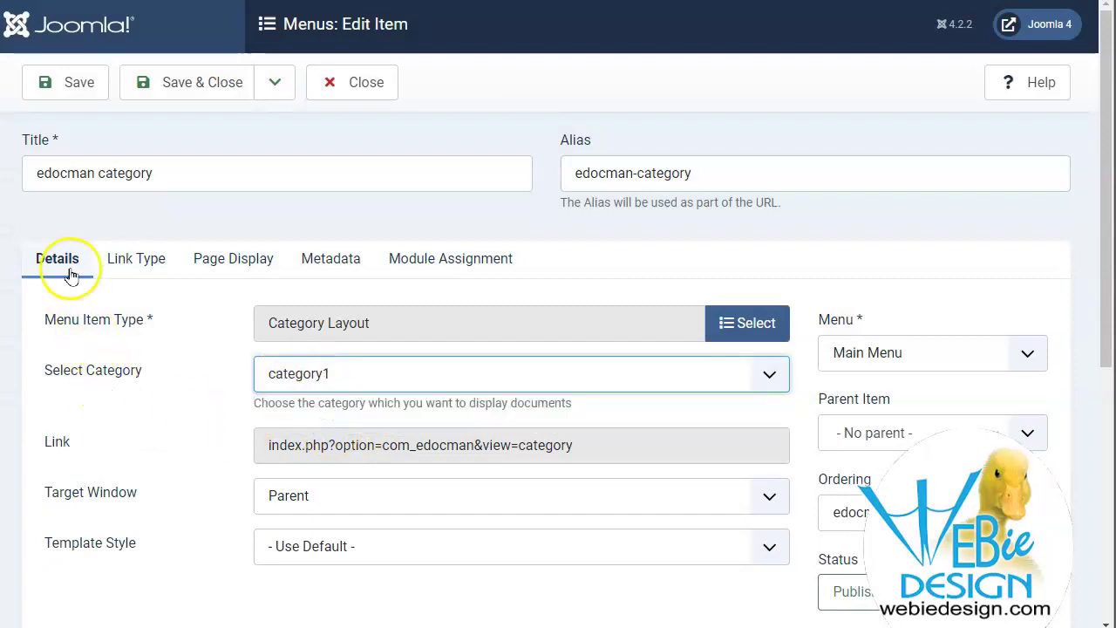
pyautogui.click(204, 83)
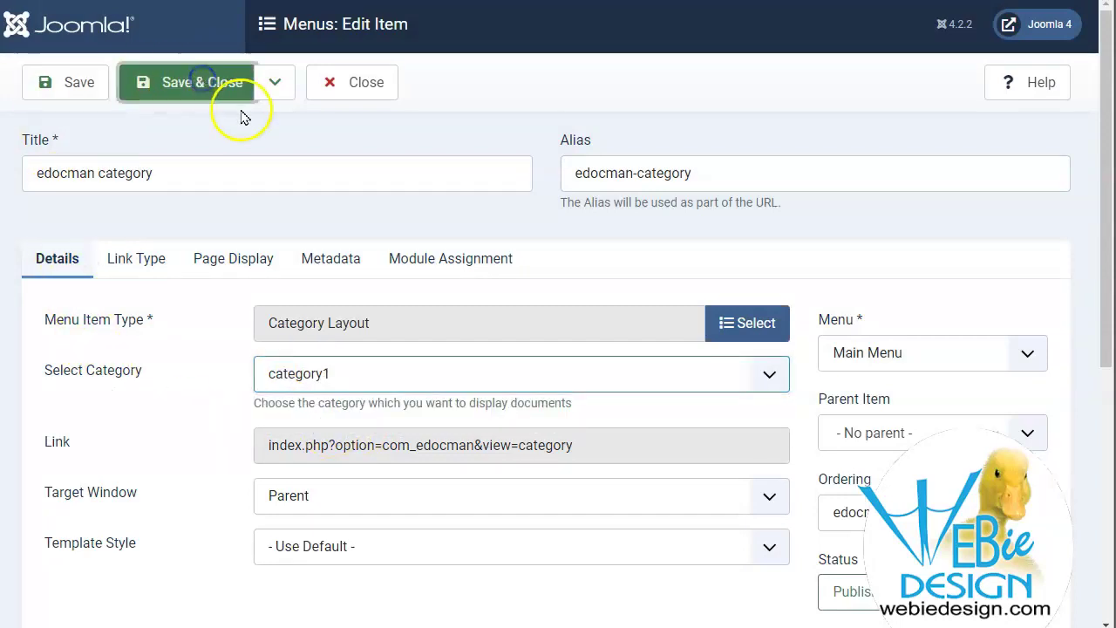